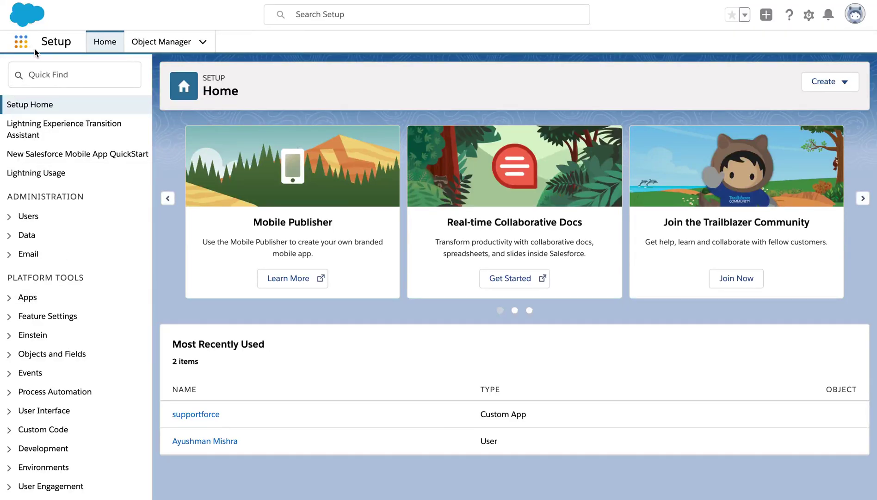
Go to the AppExchange marketplace through the App Launcher's View All list
{"action": "left_click", "coordinate": [21, 42]}
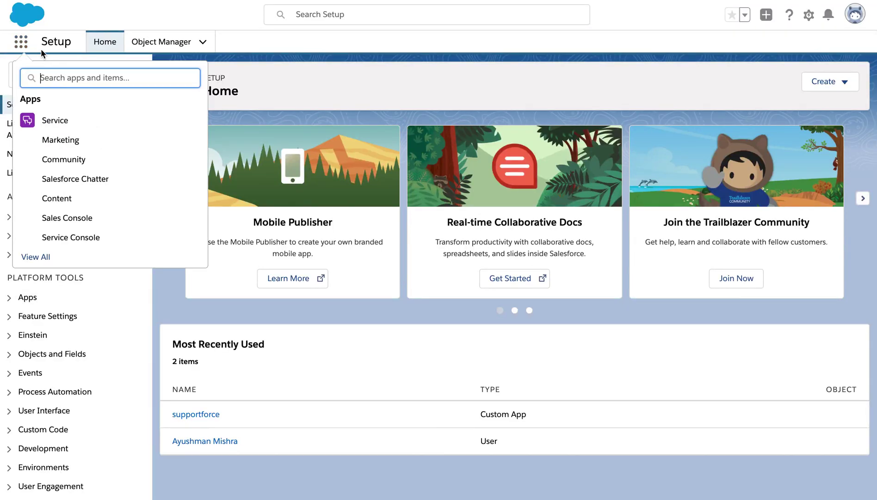
{"action": "left_click", "coordinate": [27, 256]}
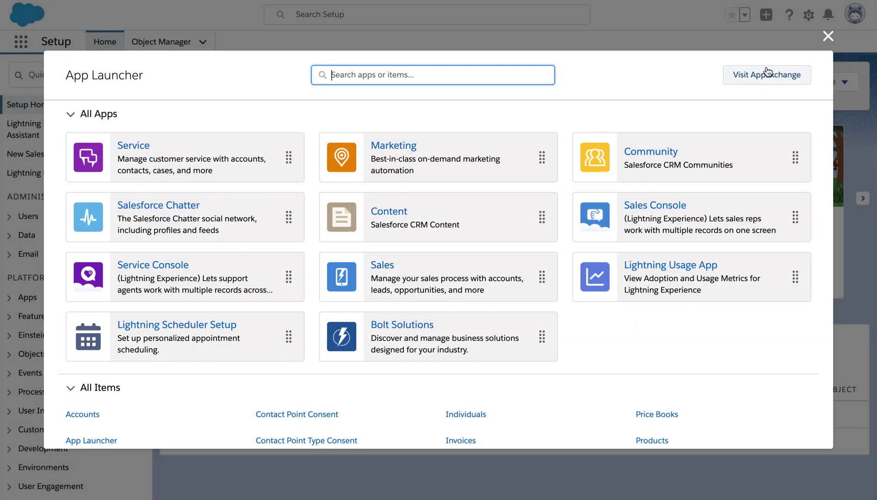
{"action": "left_click", "coordinate": [768, 72]}
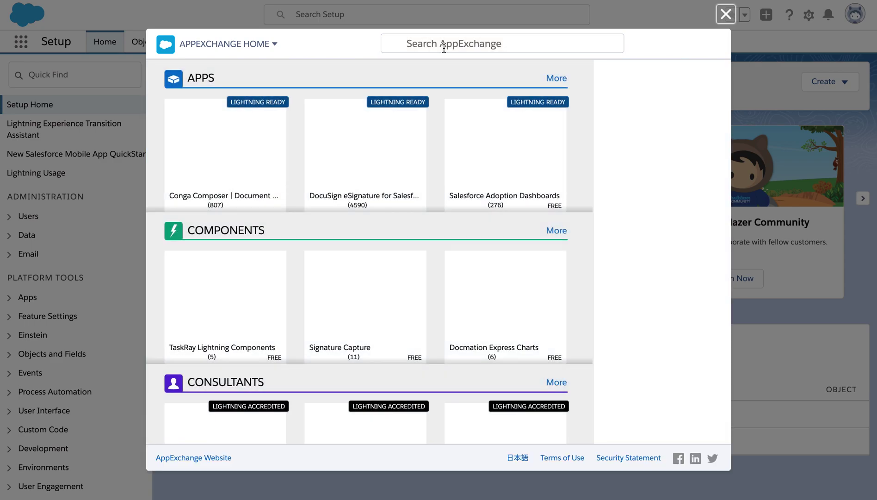
Search AppExchange for 'mailchimp'
{"action": "left_click", "coordinate": [443, 45]}
{"action": "type", "text": "mailchimp"}
{"action": "key", "text": "Return"}
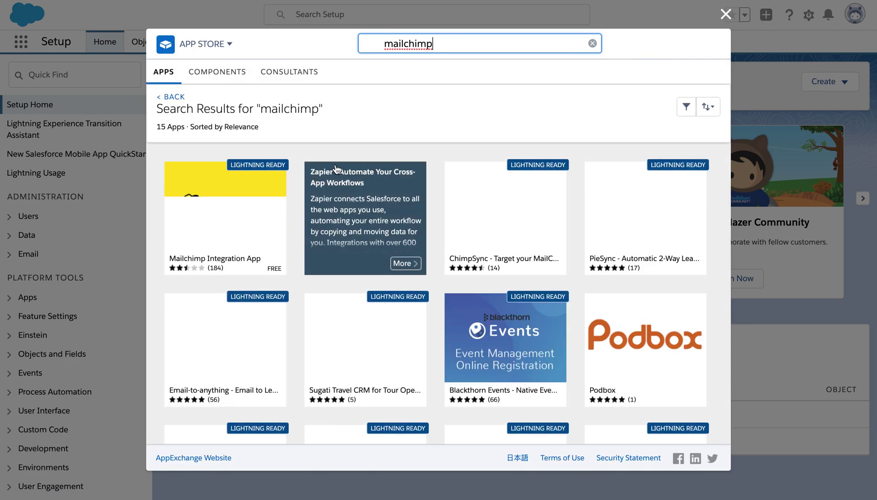
Open the Mailchimp Integration App listing and choose Get It Now
{"action": "left_click", "coordinate": [238, 209]}
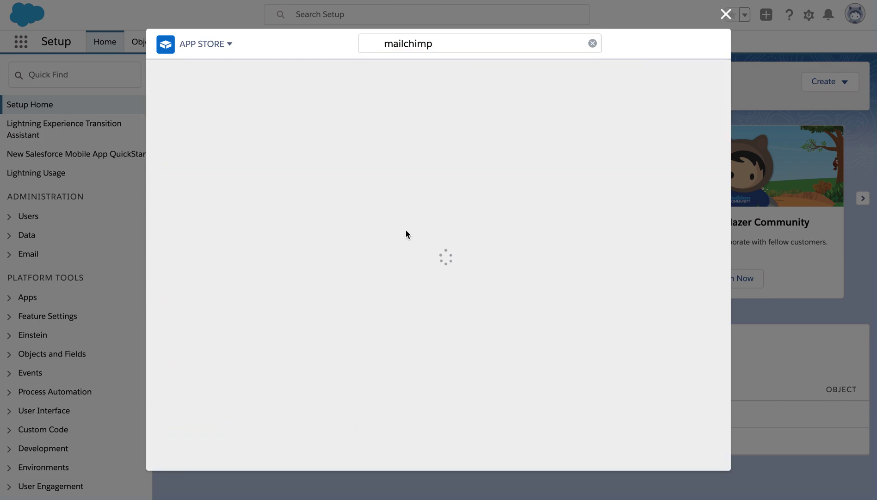
{"action": "scroll", "coordinate": [441, 260], "scroll_direction": "down", "scroll_amount": 3}
{"action": "scroll", "coordinate": [441, 260], "scroll_direction": "down", "scroll_amount": 2}
{"action": "scroll", "coordinate": [441, 255], "scroll_direction": "up", "scroll_amount": 3}
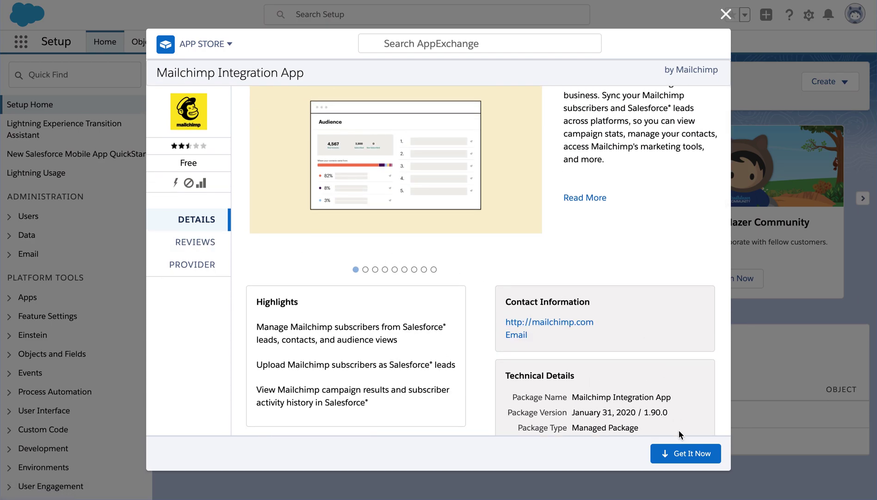
{"action": "left_click", "coordinate": [682, 458]}
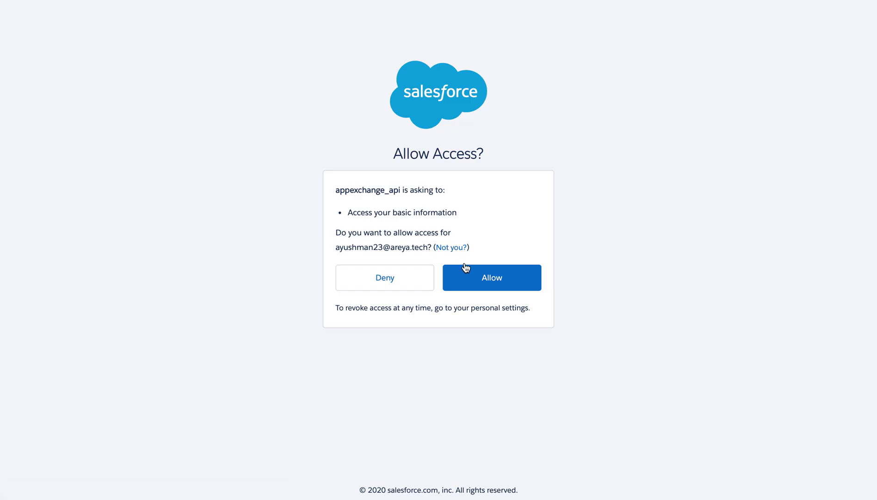
Allow AppExchange basic information access to the Salesforce account
{"action": "left_click", "coordinate": [469, 272]}
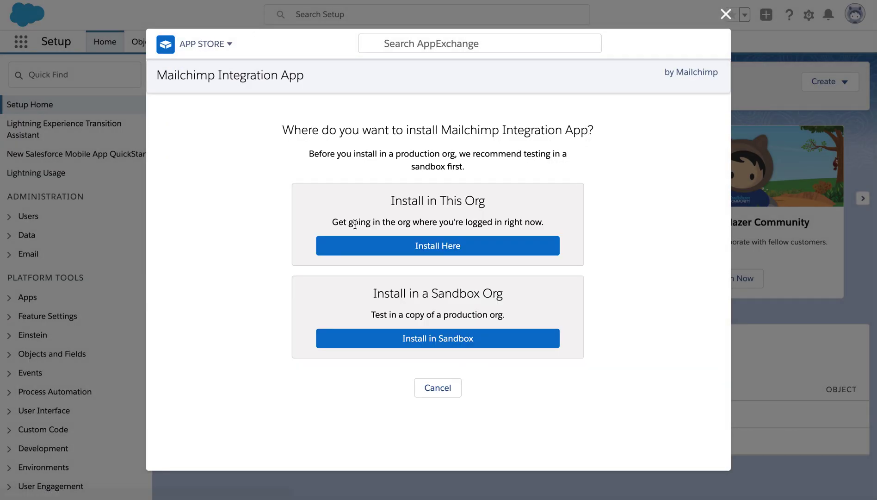
Choose Install Here and autofill the contact details from saved information
{"action": "left_click", "coordinate": [386, 250]}
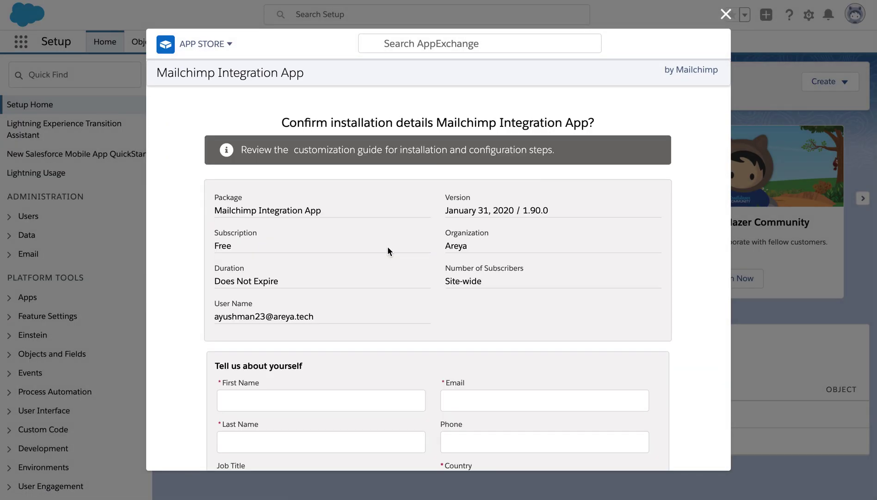
{"action": "scroll", "coordinate": [396, 296], "scroll_direction": "down", "scroll_amount": 4}
{"action": "left_click", "coordinate": [345, 219]}
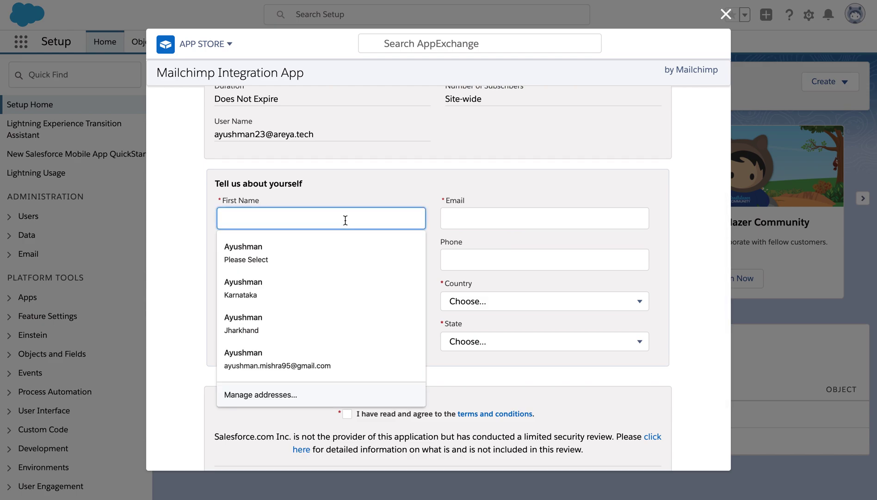
{"action": "left_click", "coordinate": [301, 243]}
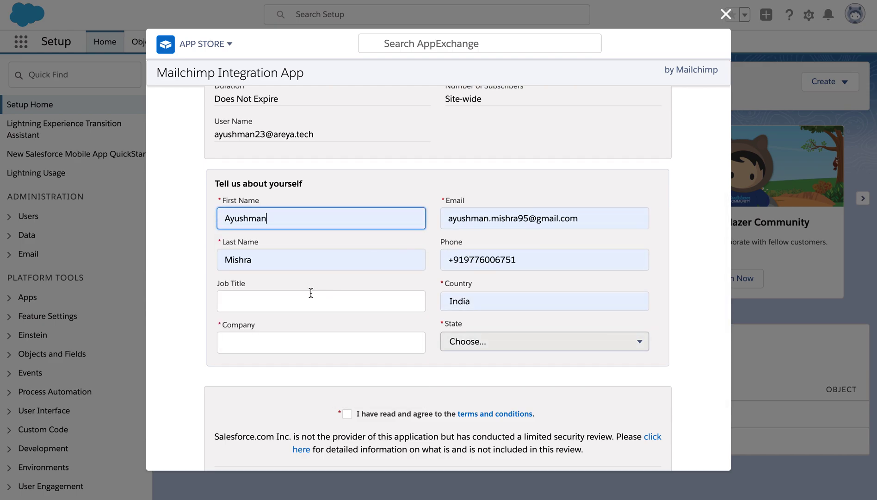
Enter job title Developer and company Areya, accept the terms, and confirm the install
{"action": "left_click", "coordinate": [304, 305]}
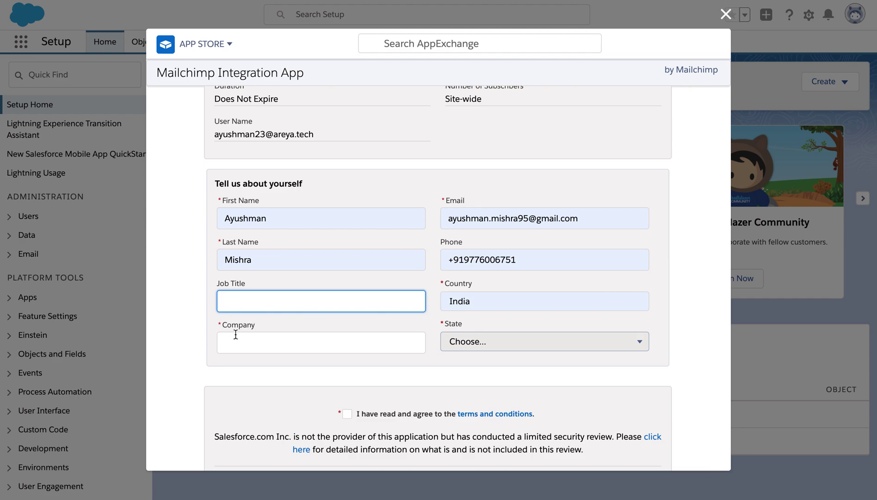
{"action": "type", "text": "Developer"}
{"action": "key", "text": "Tab"}
{"action": "type", "text": "A"}
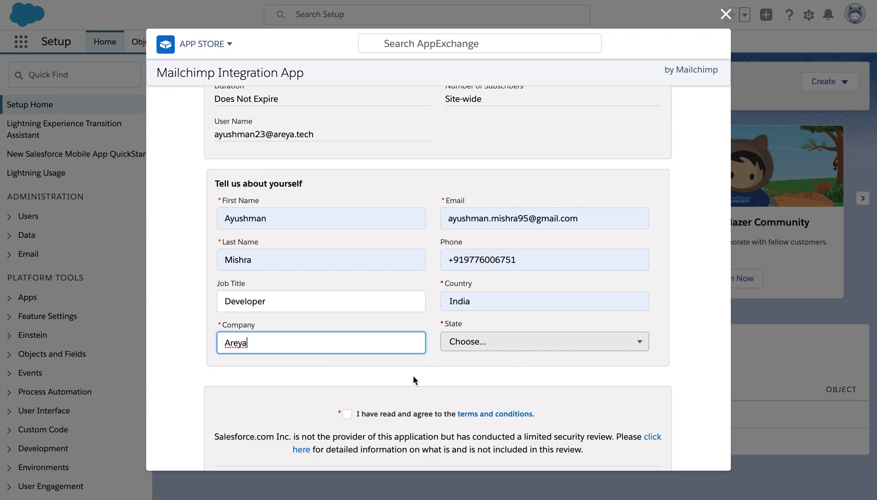
{"action": "scroll", "coordinate": [413, 375], "scroll_direction": "down", "scroll_amount": 2}
{"action": "left_click", "coordinate": [347, 341]}
{"action": "scroll", "coordinate": [463, 376], "scroll_direction": "down", "scroll_amount": 1}
{"action": "left_click", "coordinate": [456, 435]}
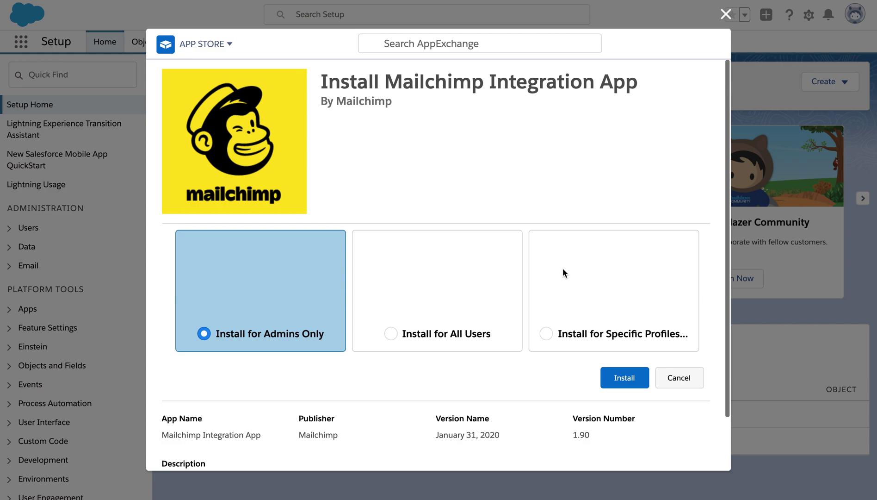
Install the app for all users, approve third-party Mailchimp site access, then close the marketplace
{"action": "left_click", "coordinate": [391, 334]}
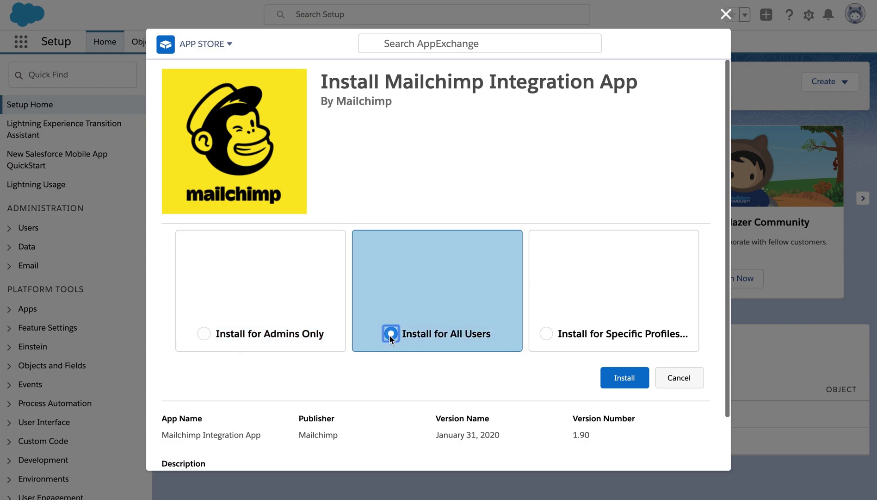
{"action": "left_click", "coordinate": [622, 380]}
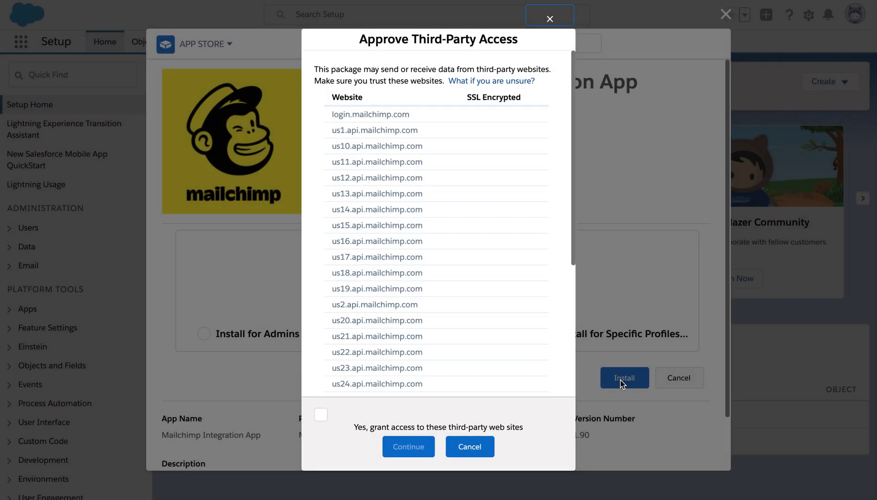
{"action": "scroll", "coordinate": [437, 266], "scroll_direction": "down", "scroll_amount": 5}
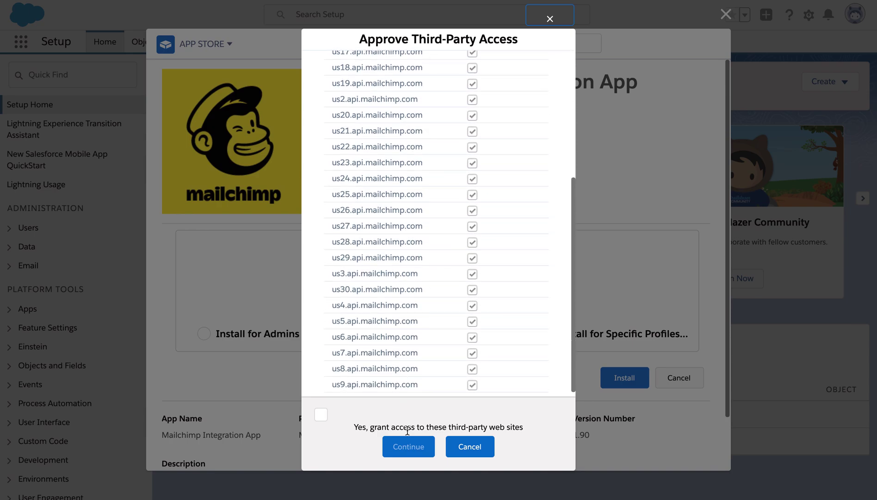
{"action": "left_click", "coordinate": [322, 414]}
{"action": "left_click", "coordinate": [409, 446]}
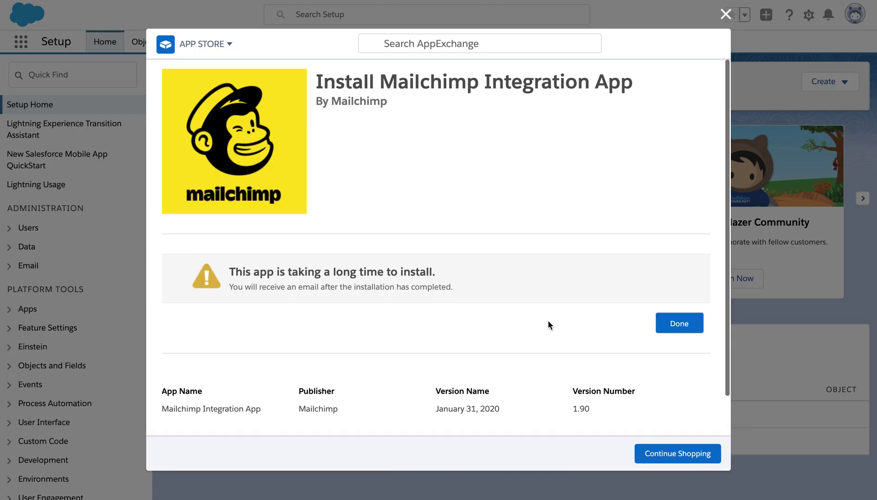
{"action": "left_click", "coordinate": [672, 326]}
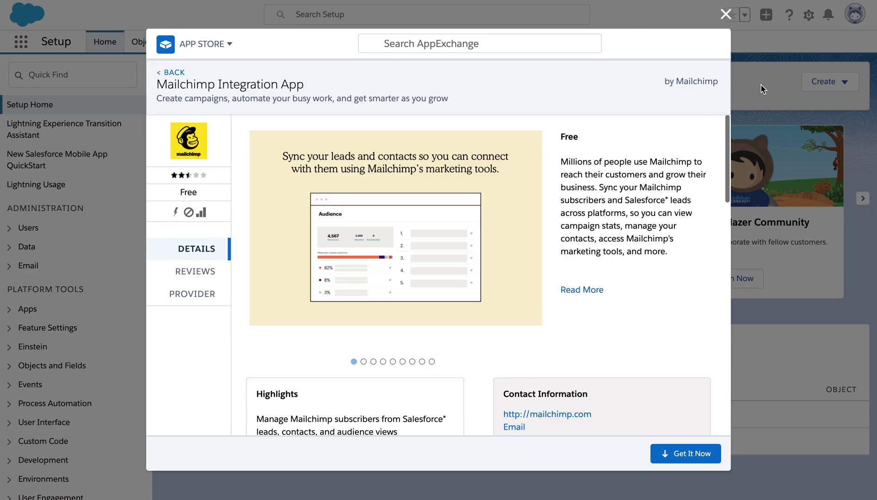
{"action": "left_click", "coordinate": [725, 15]}
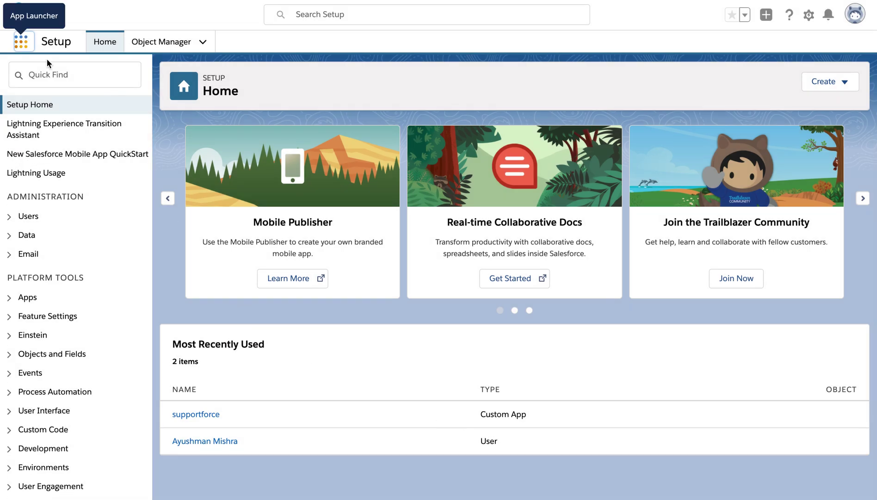
Search the App Launcher for 'mailchim' and open Mailchimp for Salesforce
{"action": "left_click", "coordinate": [21, 44]}
{"action": "type", "text": "mailchim"}
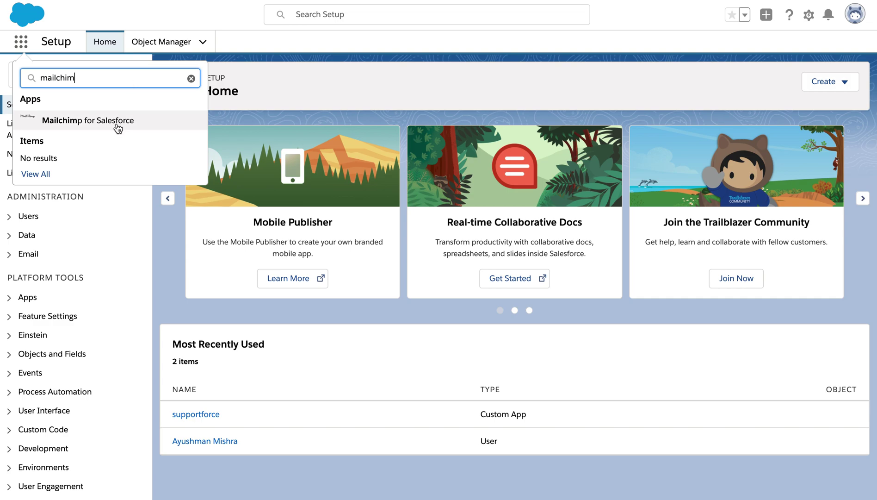
{"action": "left_click", "coordinate": [110, 124]}
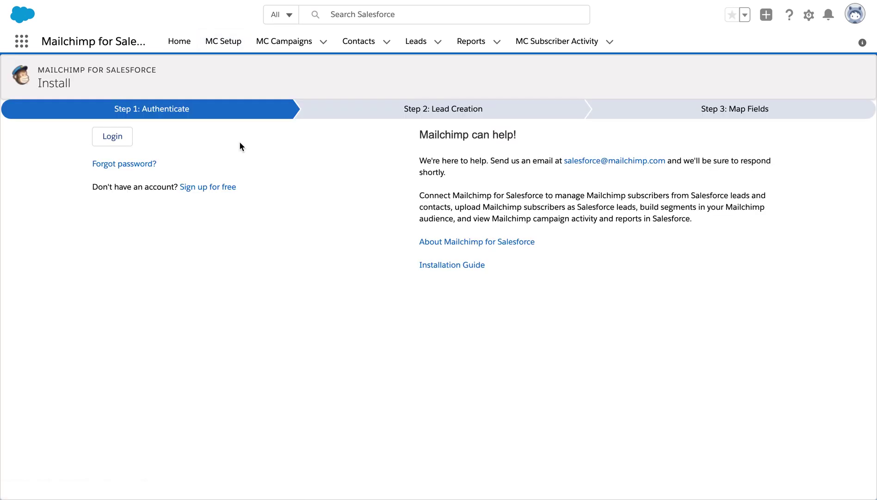
Log in to Mailchimp with the account credentials and allow Mailchimp for Salesforce access
{"action": "left_click", "coordinate": [122, 137]}
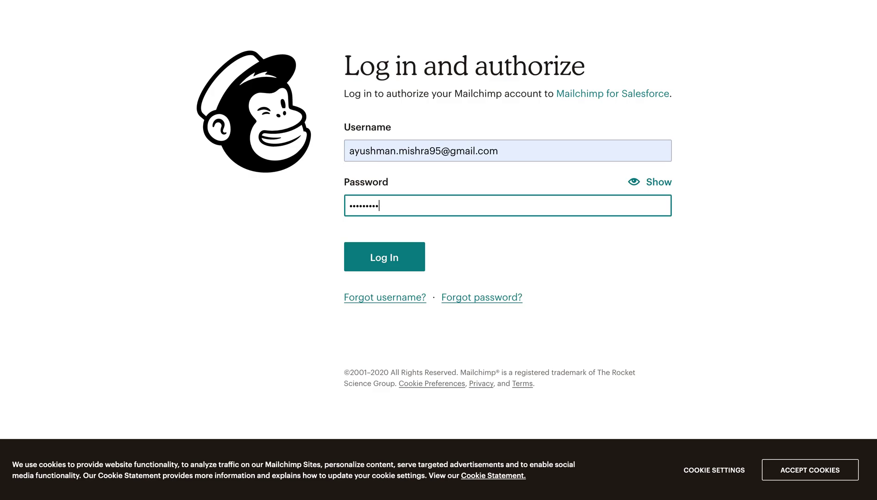
{"action": "key", "text": "Return"}
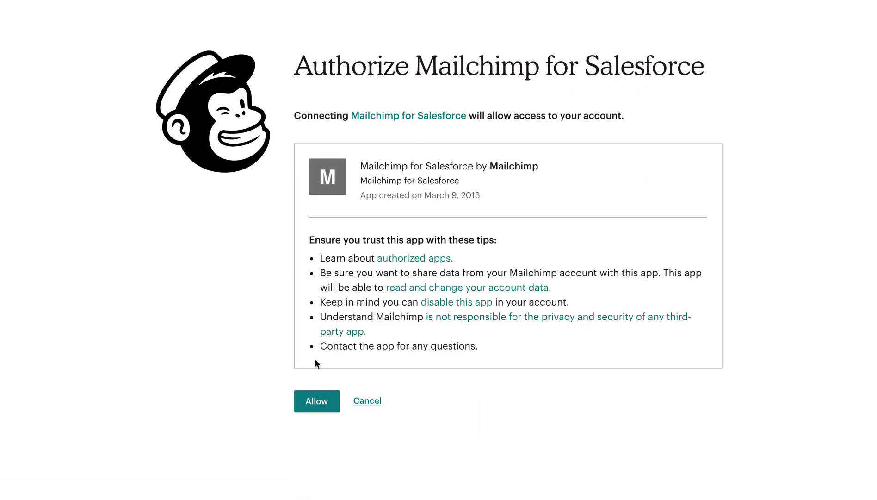
{"action": "left_click", "coordinate": [316, 402]}
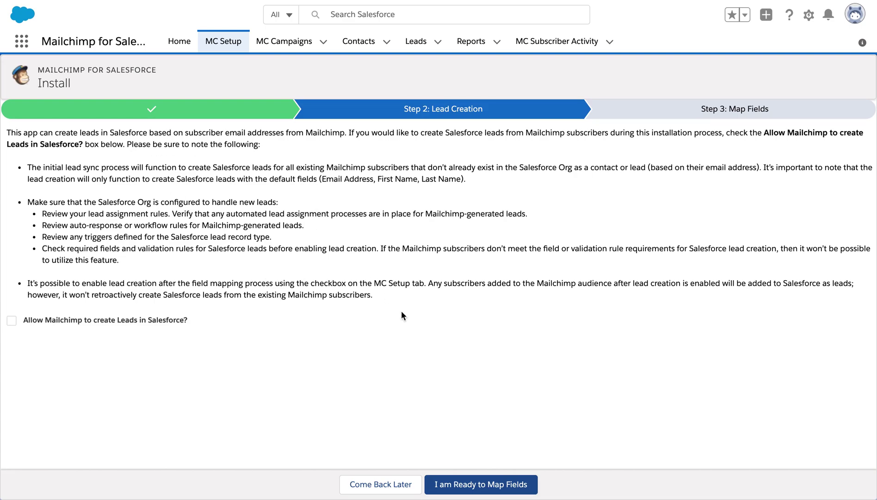
Leave lead creation by Mailchimp disabled and continue to field mapping
{"action": "left_click", "coordinate": [478, 486]}
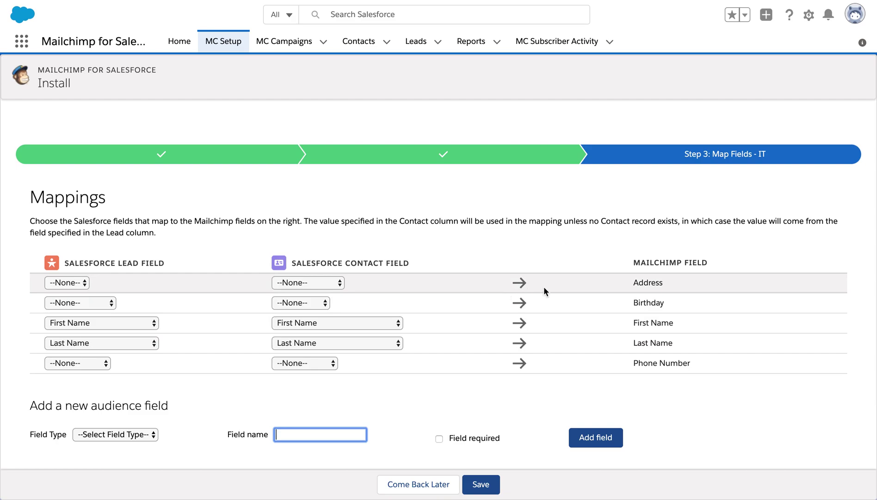
Map Address, Birthday and Phone Number to contact Mailing Address, Birthdate and Phone
{"action": "left_click", "coordinate": [274, 283]}
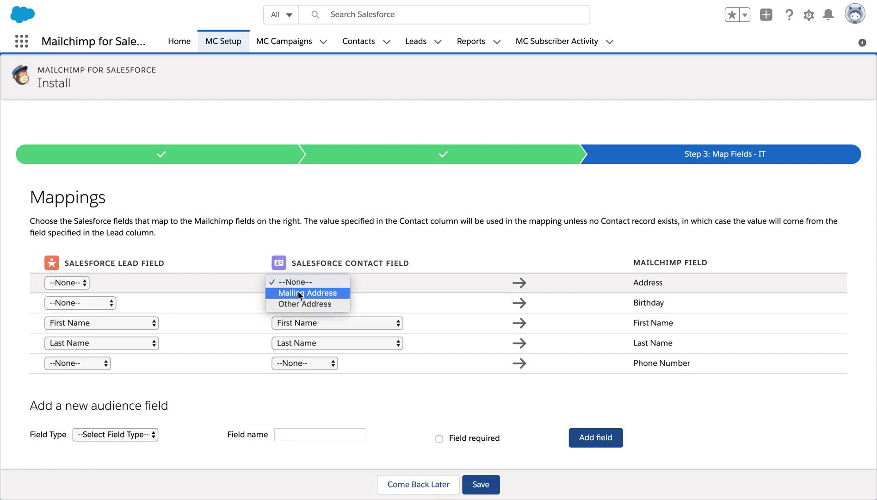
{"action": "left_click", "coordinate": [298, 291]}
{"action": "left_click", "coordinate": [308, 302]}
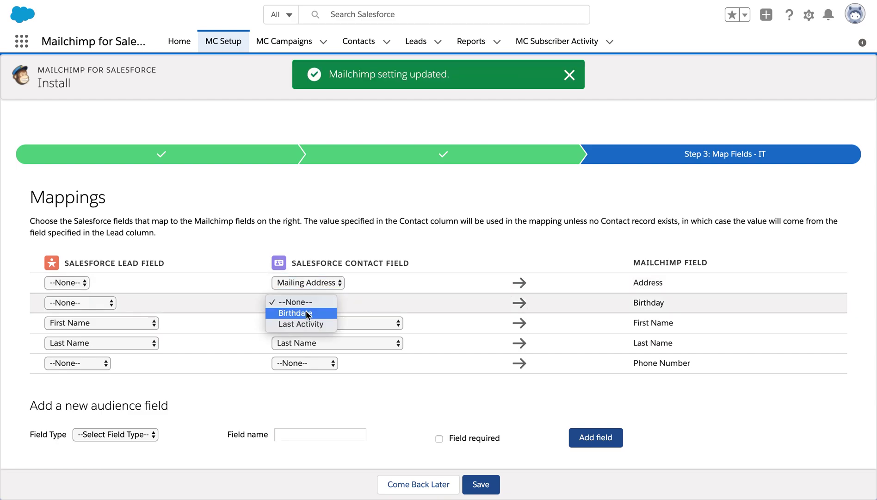
{"action": "left_click", "coordinate": [307, 313]}
{"action": "left_click", "coordinate": [318, 364]}
{"action": "left_click", "coordinate": [308, 399]}
Map lead Phone and Address, leave lead Birthday as None, and save the mappings
{"action": "left_click", "coordinate": [87, 362]}
{"action": "left_click", "coordinate": [72, 395]}
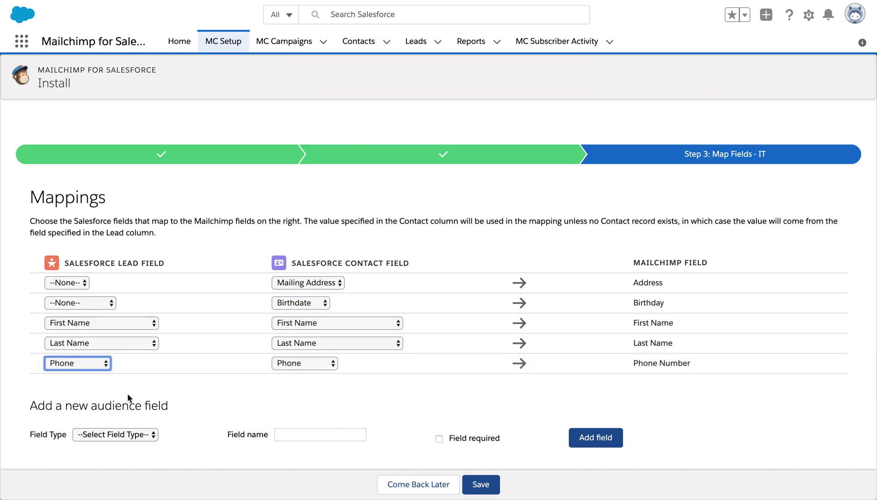
{"action": "left_click", "coordinate": [75, 282]}
{"action": "left_click", "coordinate": [74, 290]}
{"action": "left_click", "coordinate": [102, 302]}
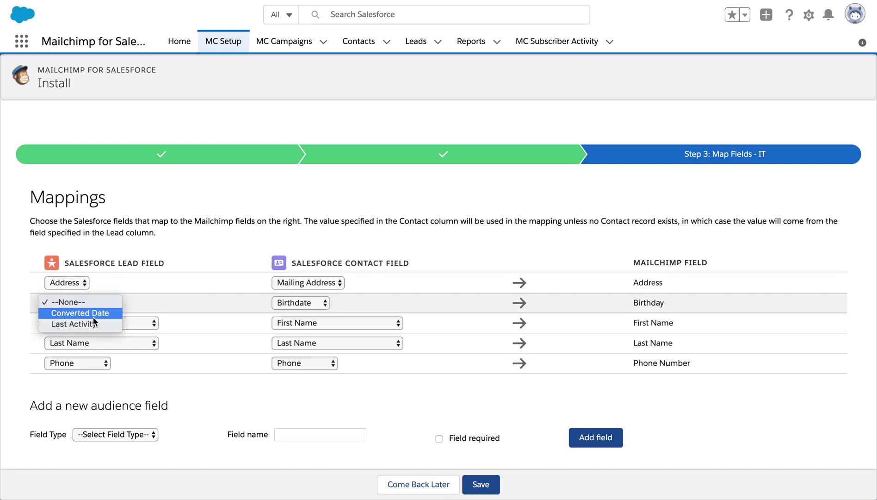
{"action": "left_click", "coordinate": [105, 302]}
{"action": "left_click", "coordinate": [216, 380]}
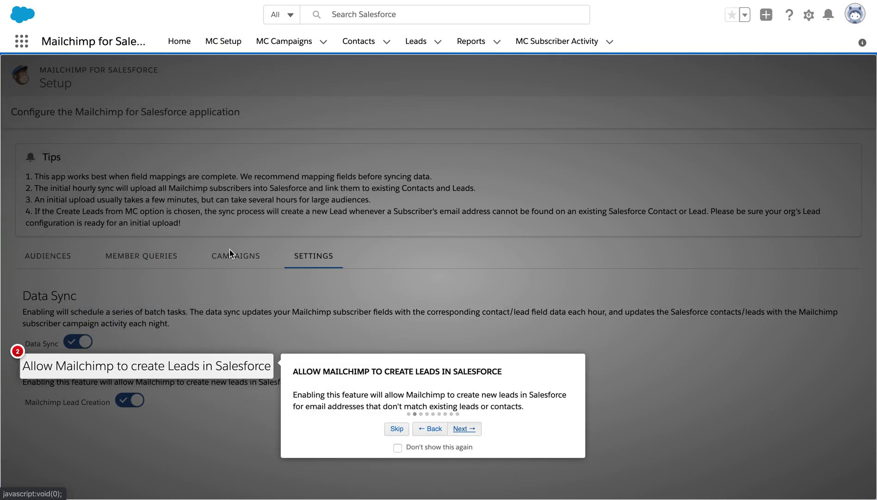
Step the tour through the sync, audience, mapping and query tips to Refresh MC Campaigns
{"action": "left_click", "coordinate": [463, 429]}
{"action": "left_click", "coordinate": [270, 381]}
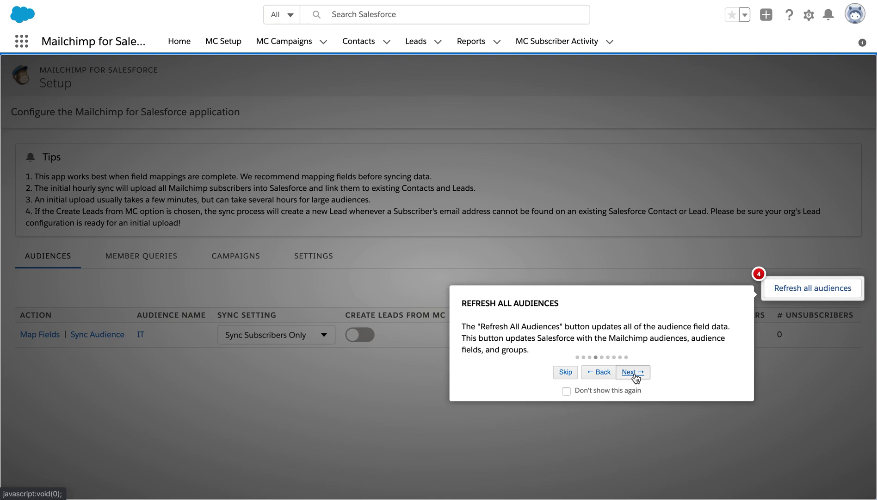
{"action": "left_click", "coordinate": [633, 373]}
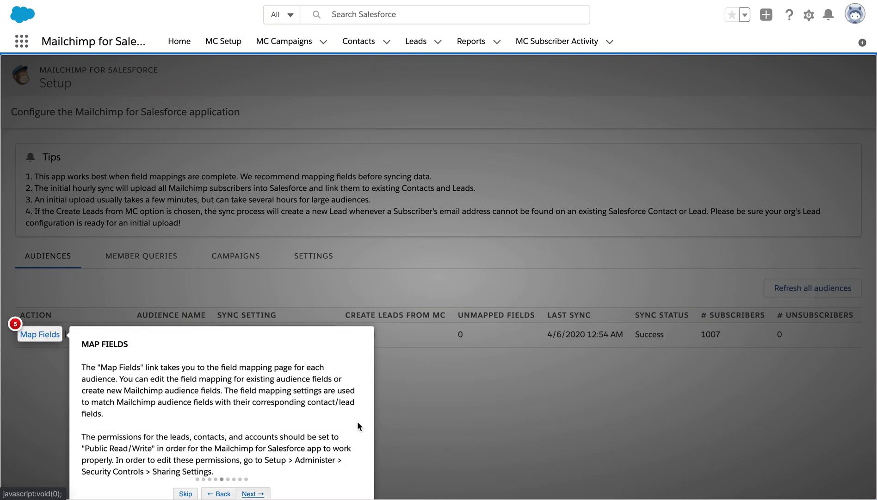
{"action": "left_click", "coordinate": [254, 494]}
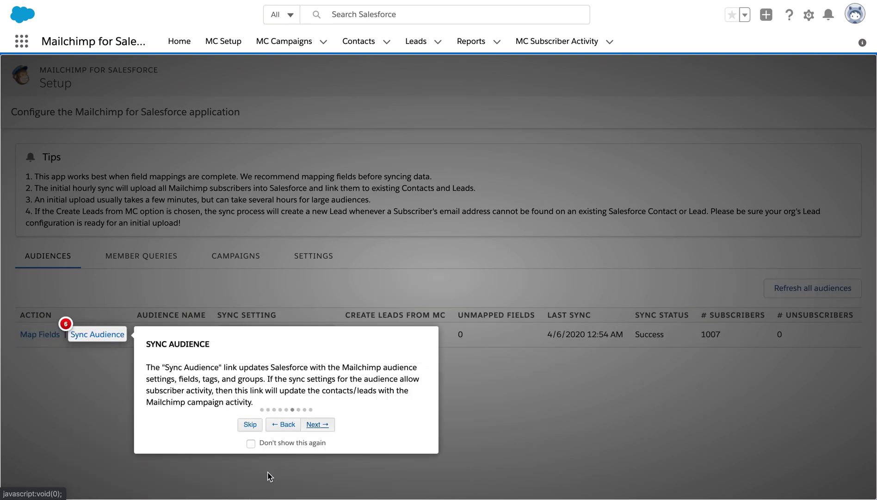
{"action": "left_click", "coordinate": [324, 424]}
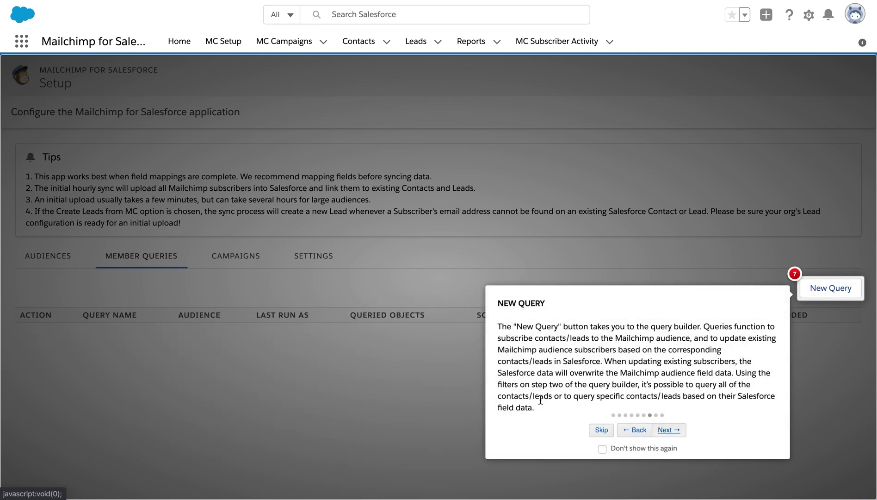
{"action": "left_click", "coordinate": [668, 430]}
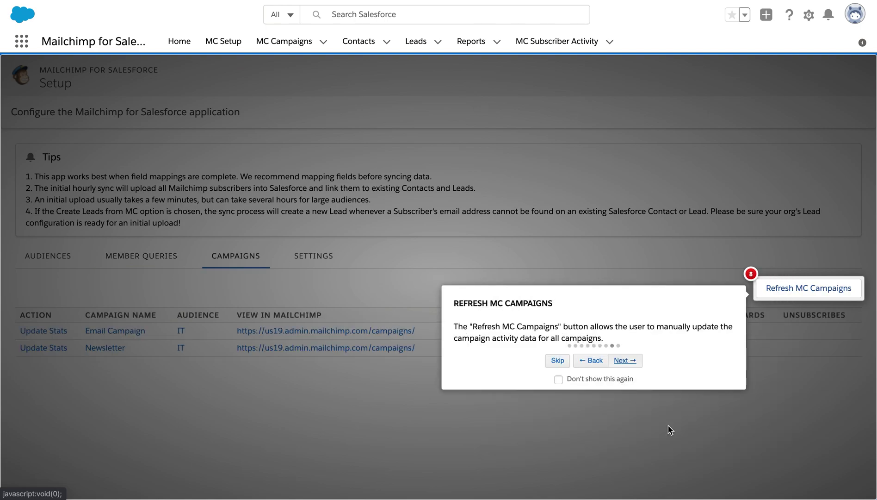